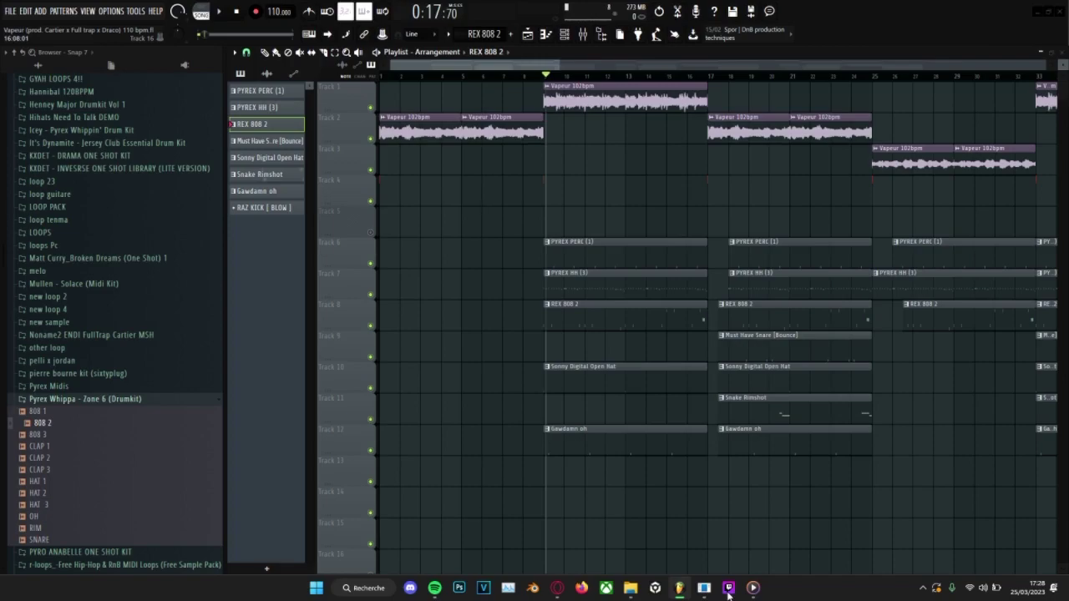
# Examine the project's mixer levels, channel rack sounds and playlist arrangement
pyautogui.click(582, 35)
pyautogui.click(582, 35)
pyautogui.click(565, 34)
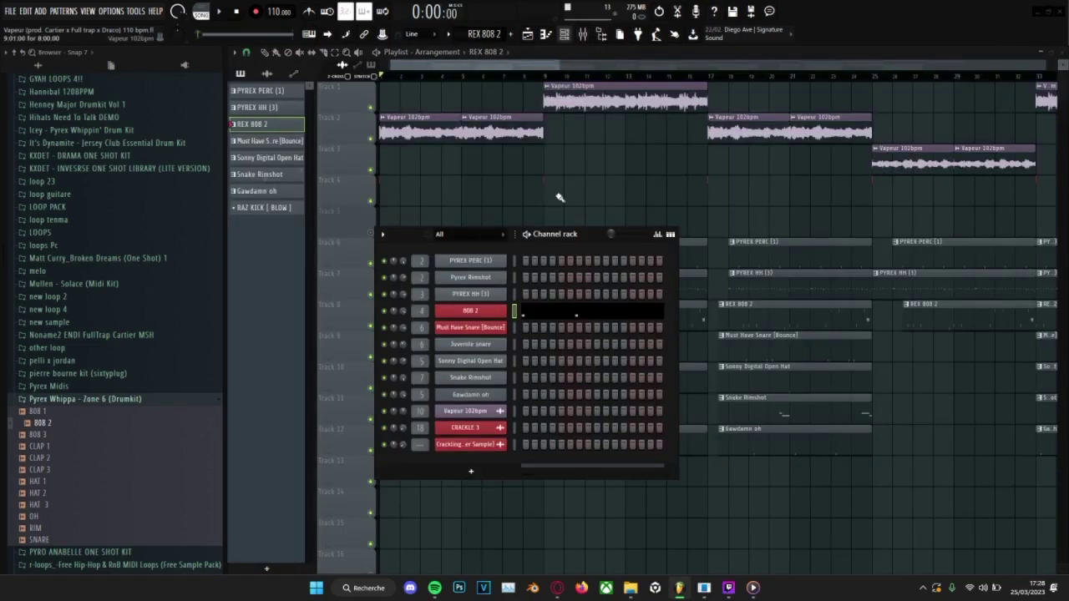
pyautogui.scroll(-2, 556, 195)
pyautogui.press('F6')
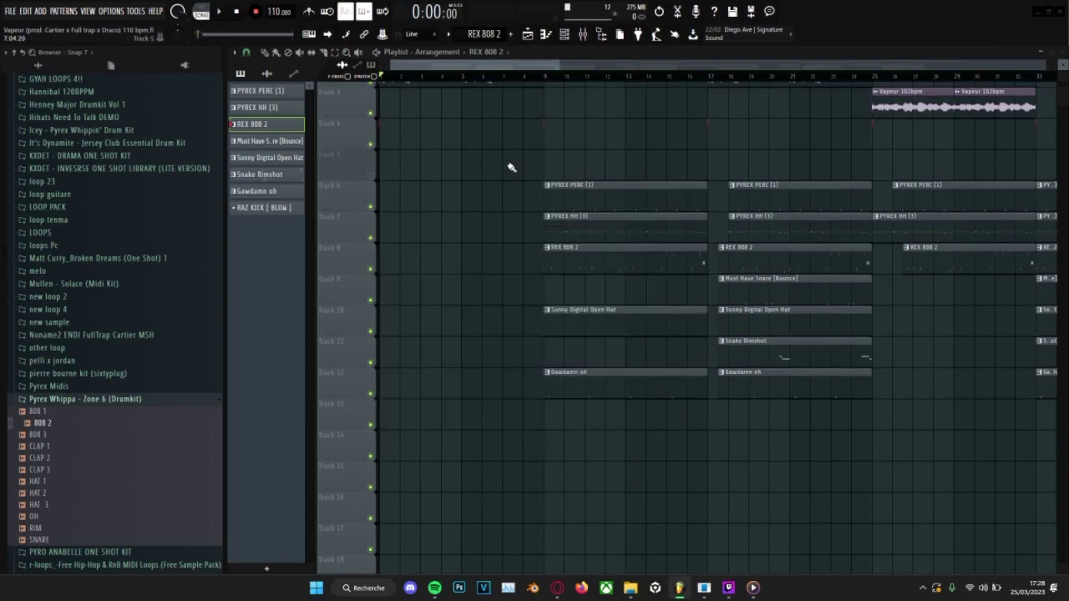
pyautogui.scroll(2, 511, 167)
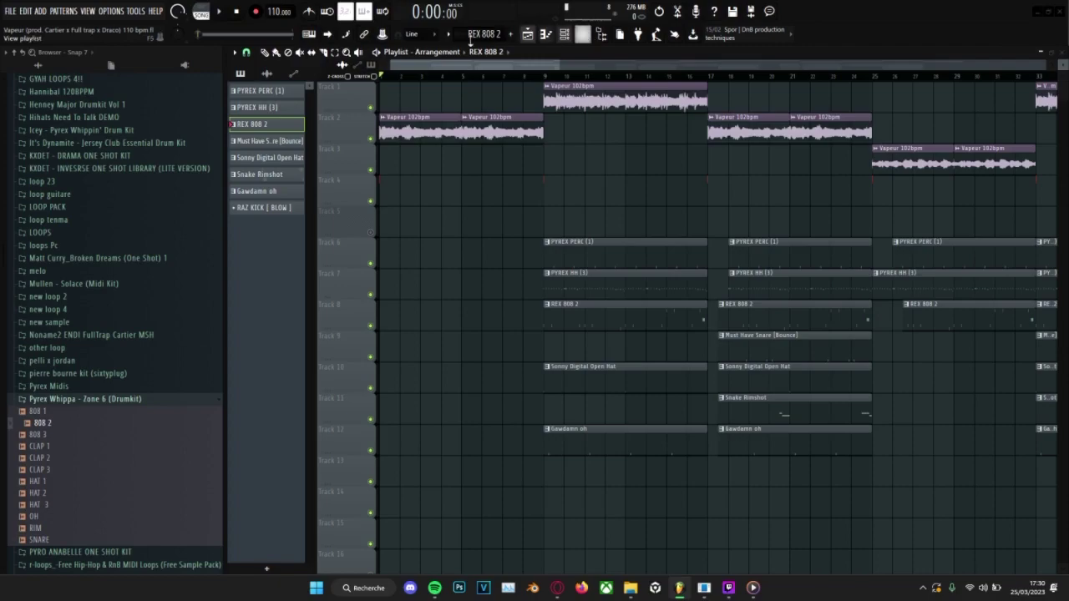
pyautogui.click(582, 36)
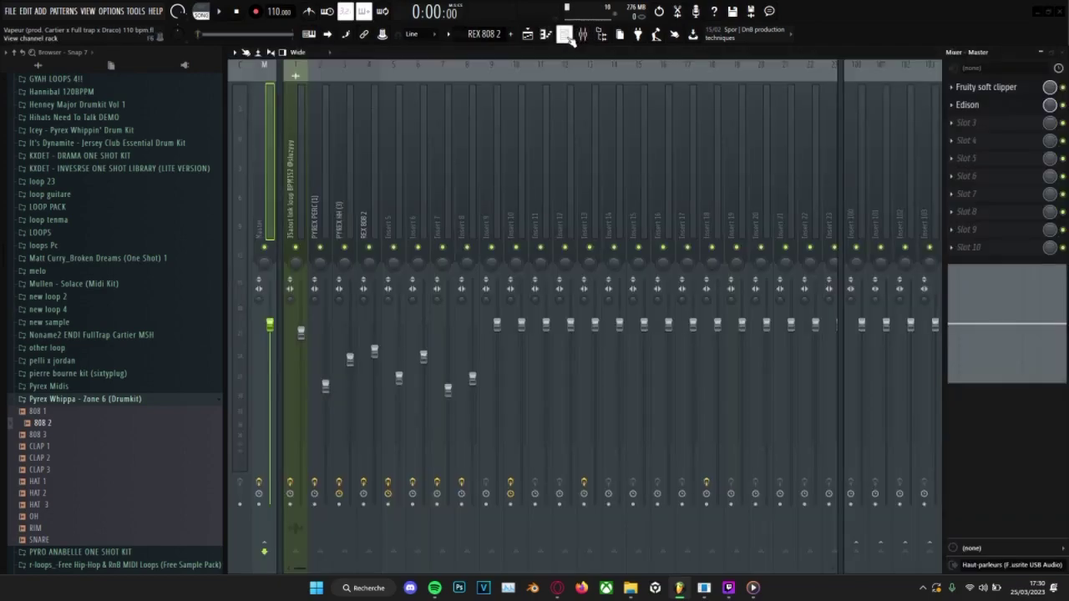
pyautogui.click(582, 37)
pyautogui.scroll(-2, 595, 173)
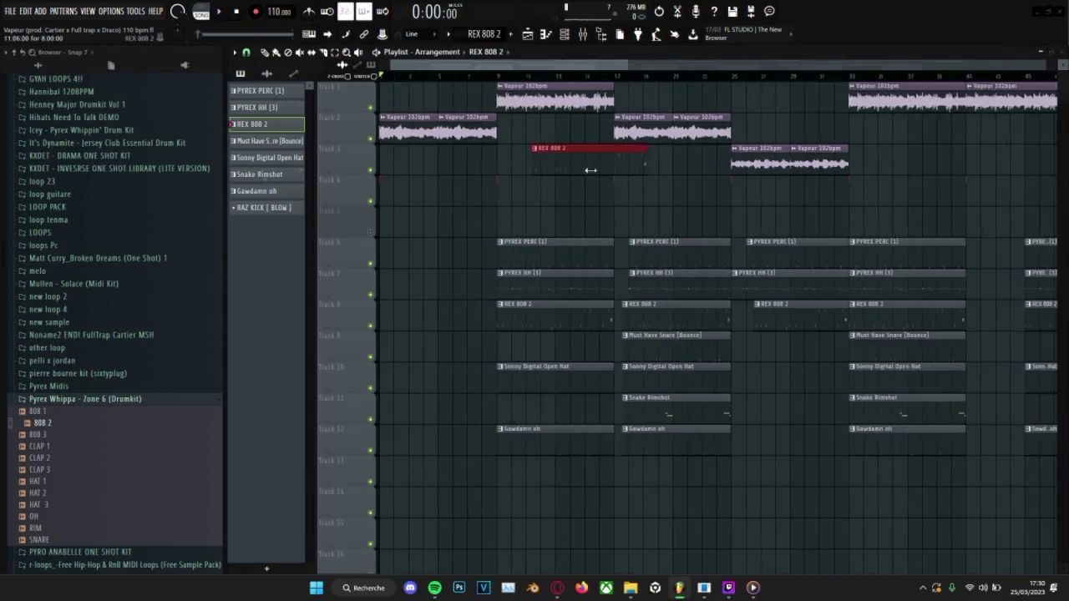
pyautogui.scroll(-3, 594, 173)
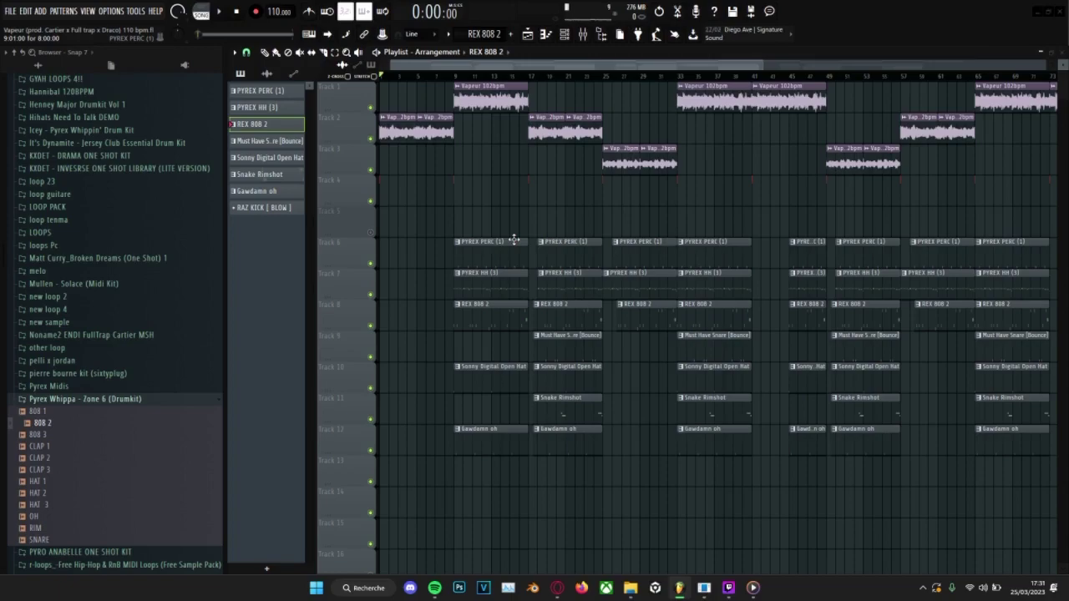
# Mute playlist tracks 6 to 12 and play the Vapeur 102bpm melody clips without the drums
pyautogui.moveTo(371, 264); pyautogui.dragTo(374, 455)
pyautogui.press('space')
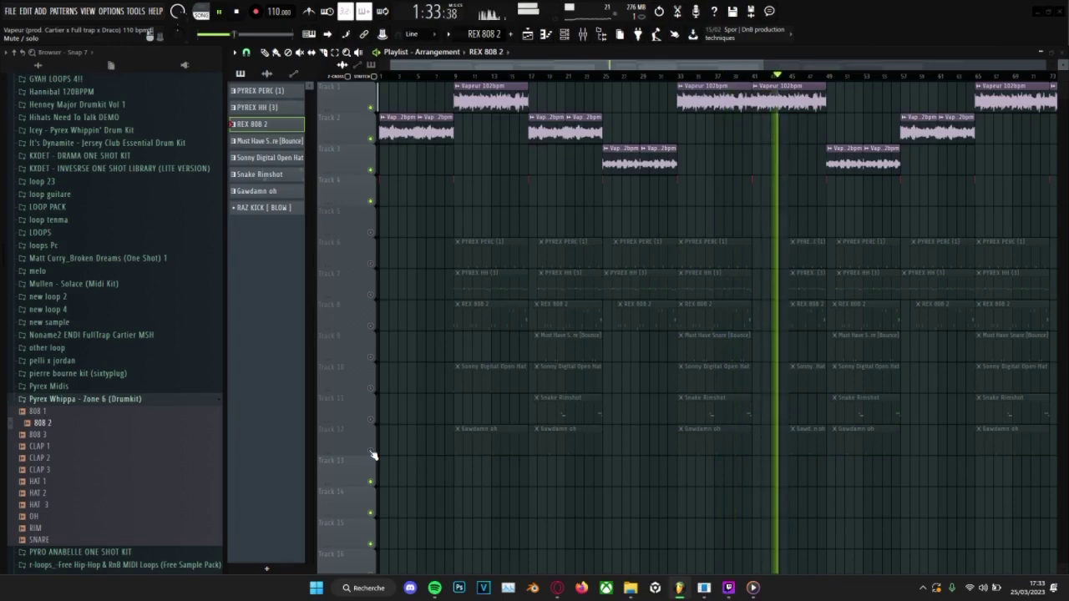
pyautogui.press('space')
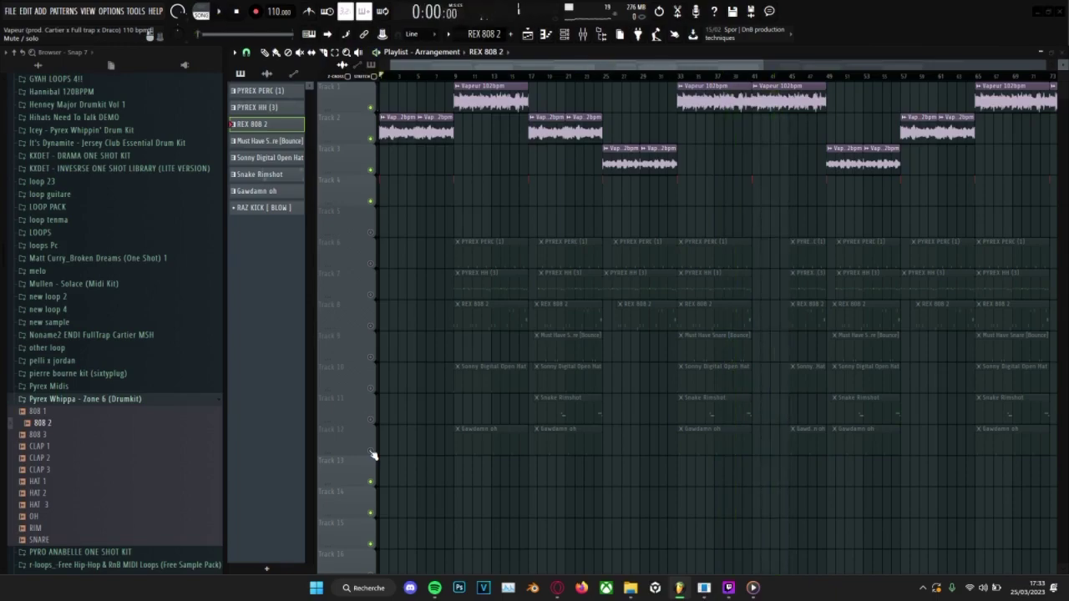
# Unmute the REX 808 2 track and play the arrangement from bar 9
pyautogui.click(370, 326)
pyautogui.press('space')
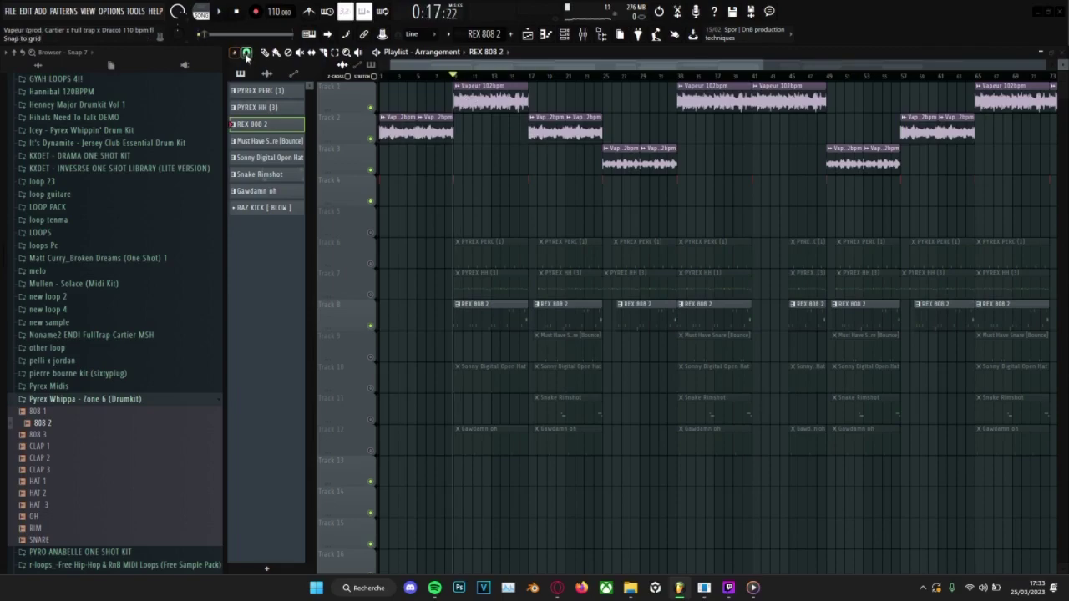
pyautogui.click(247, 54)
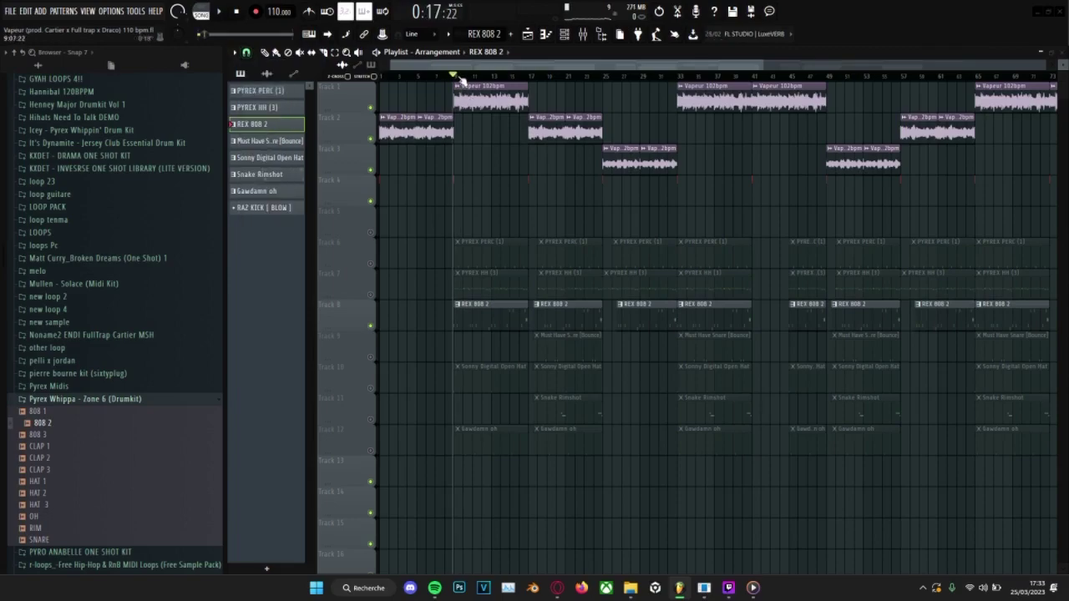
pyautogui.press('space')
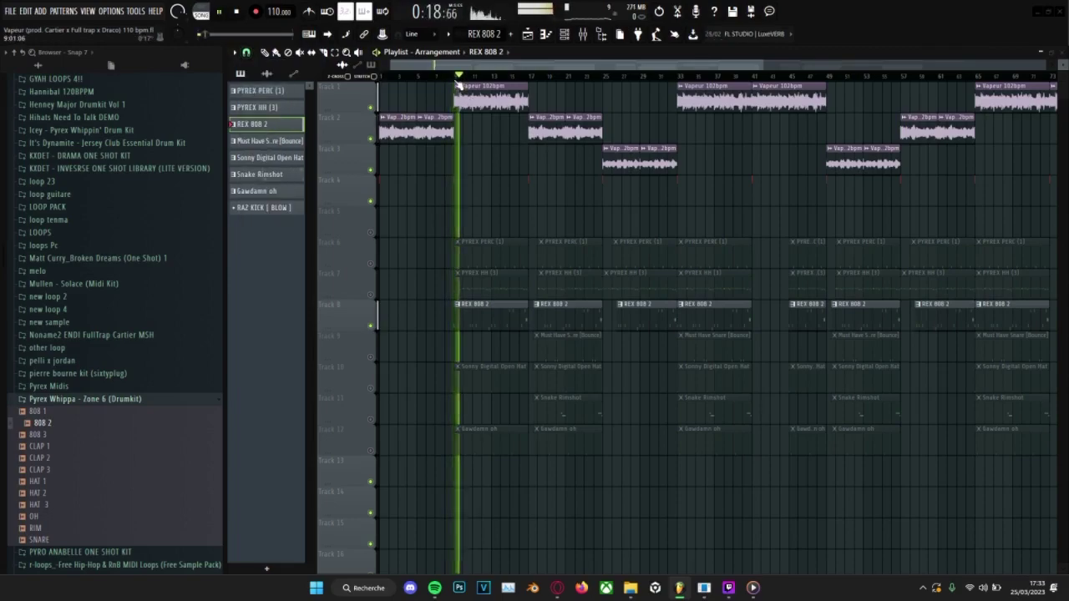
# Inspect the channel rack and the 808 2 note pattern in the piano roll, and return to the playlist
pyautogui.click(564, 34)
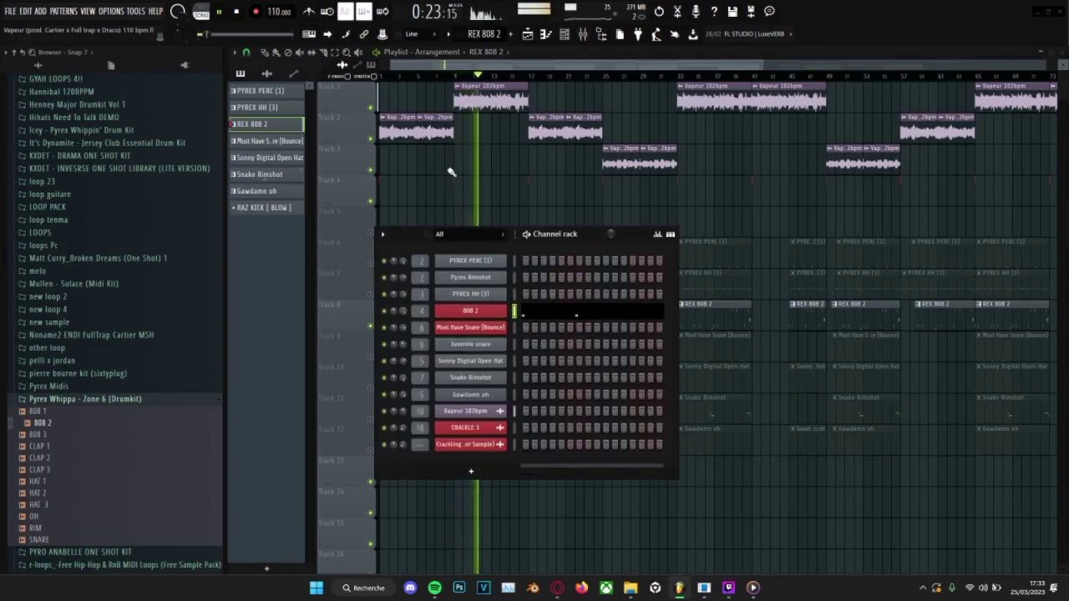
pyautogui.press('F6')
pyautogui.doubleClick(483, 320)
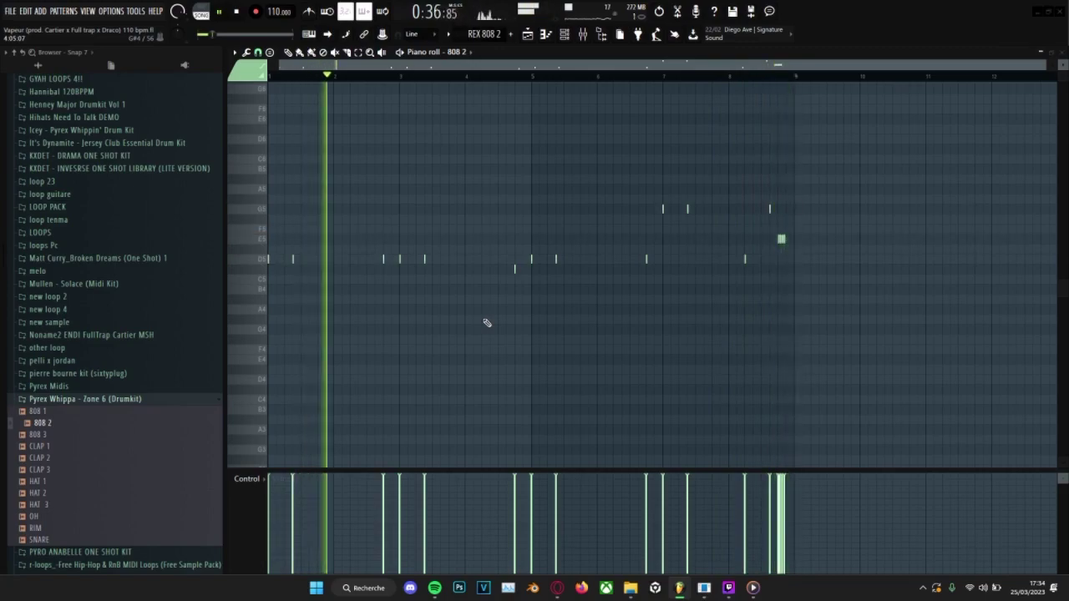
pyautogui.click(528, 35)
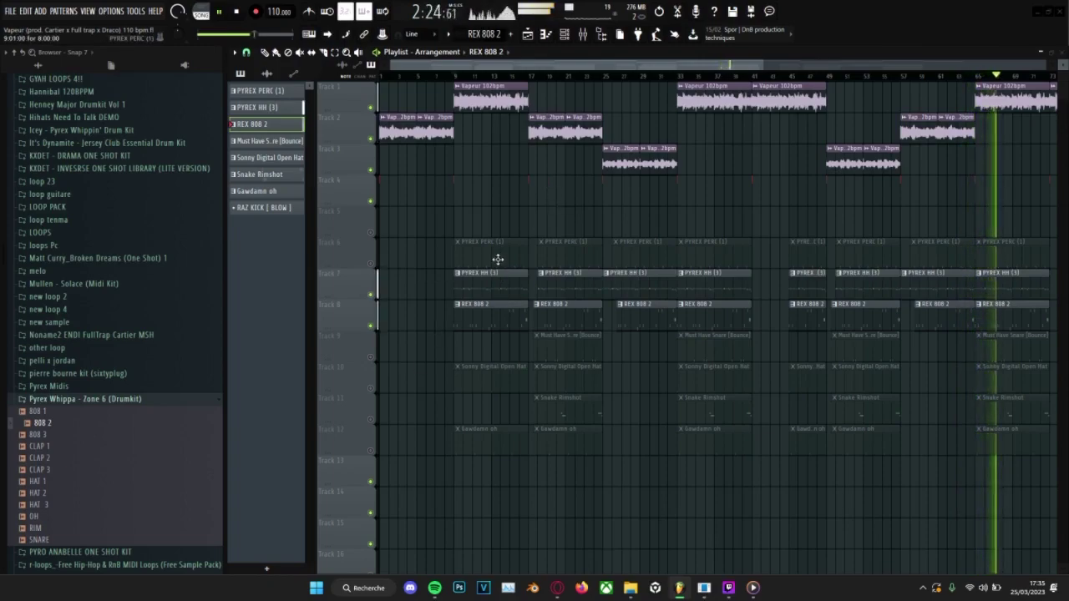
# Inspect the PYREX HH (3) hi-hat notes in the piano roll and its channel, and return to the playlist
pyautogui.doubleClick(480, 301)
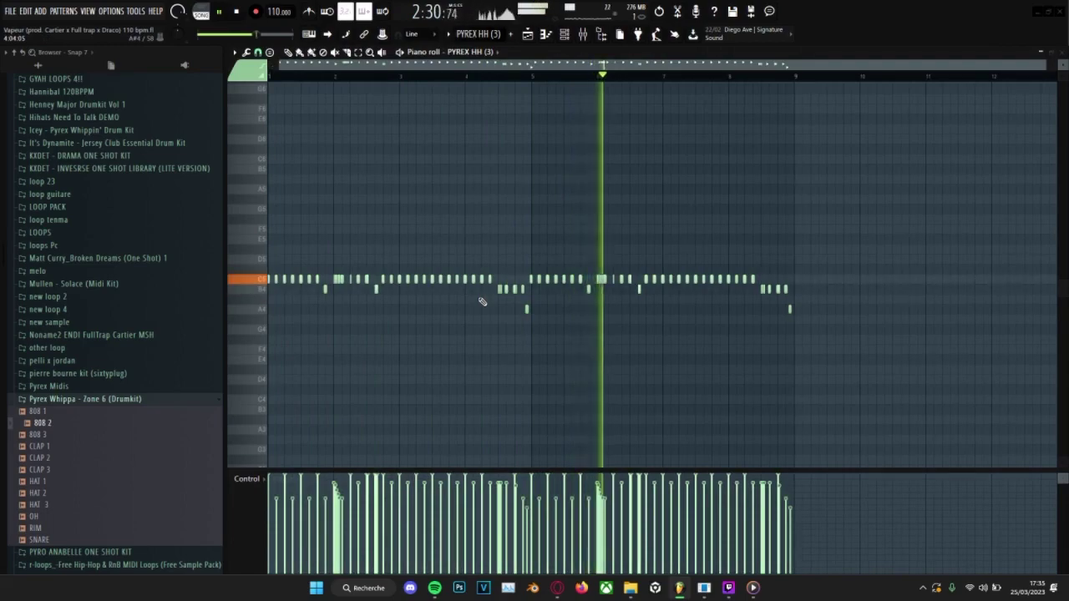
pyautogui.scroll(2, 482, 301)
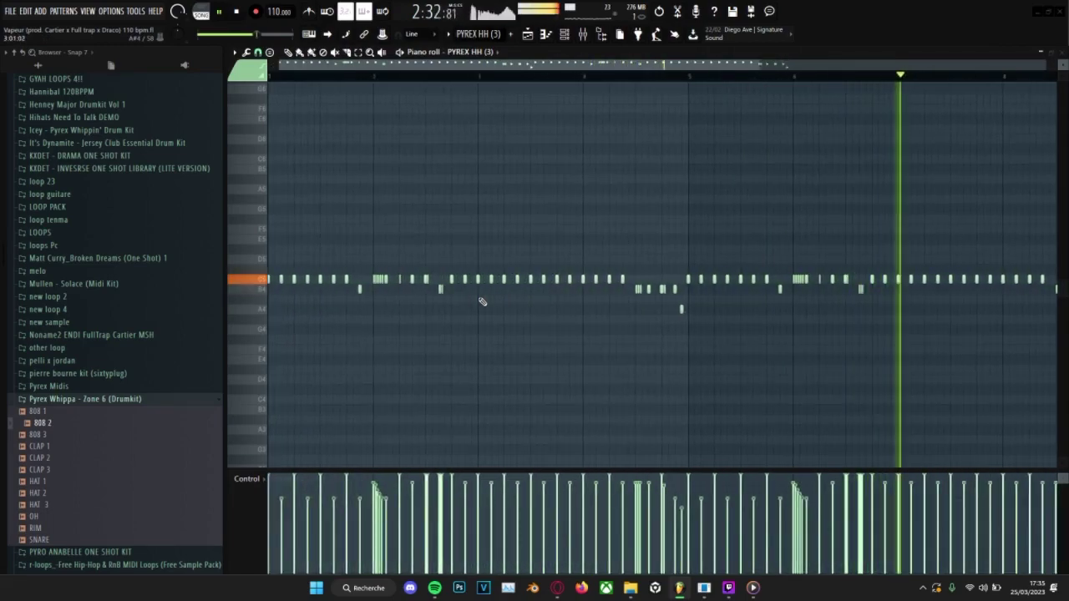
pyautogui.click(567, 35)
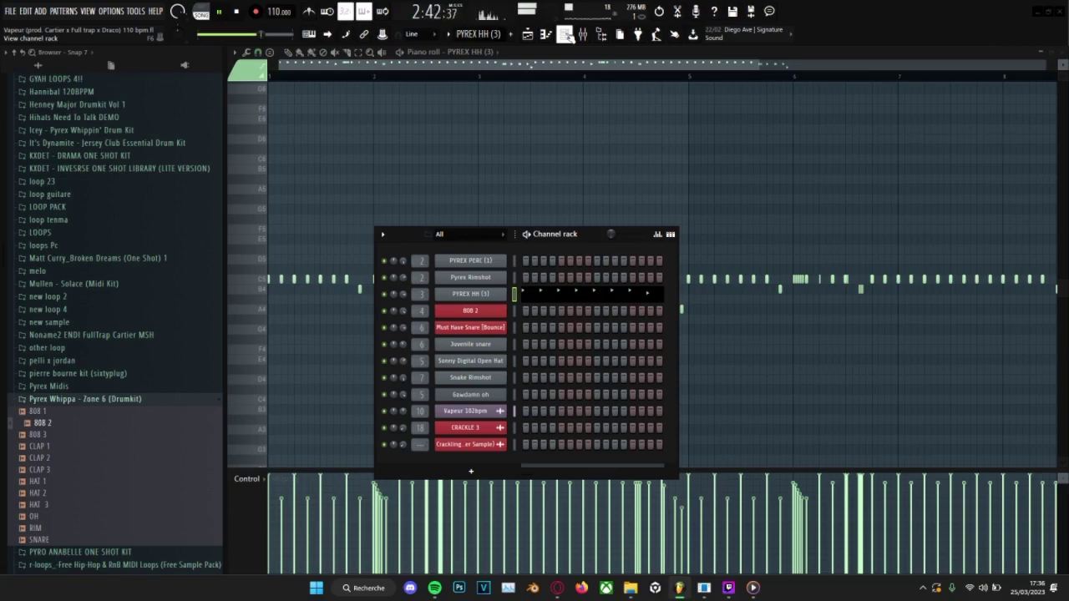
pyautogui.press('F6')
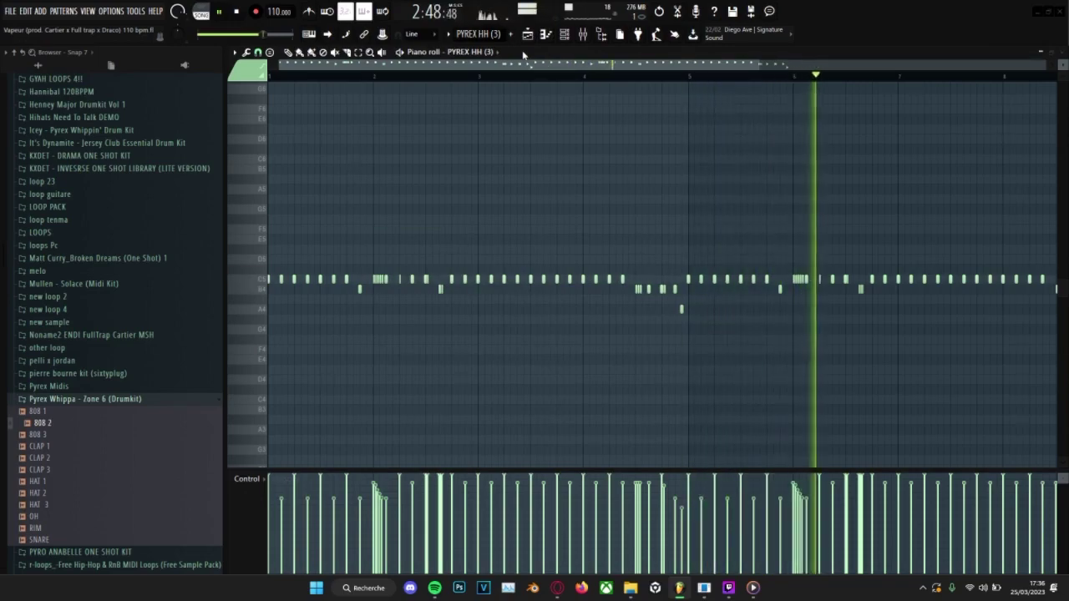
pyautogui.click(532, 36)
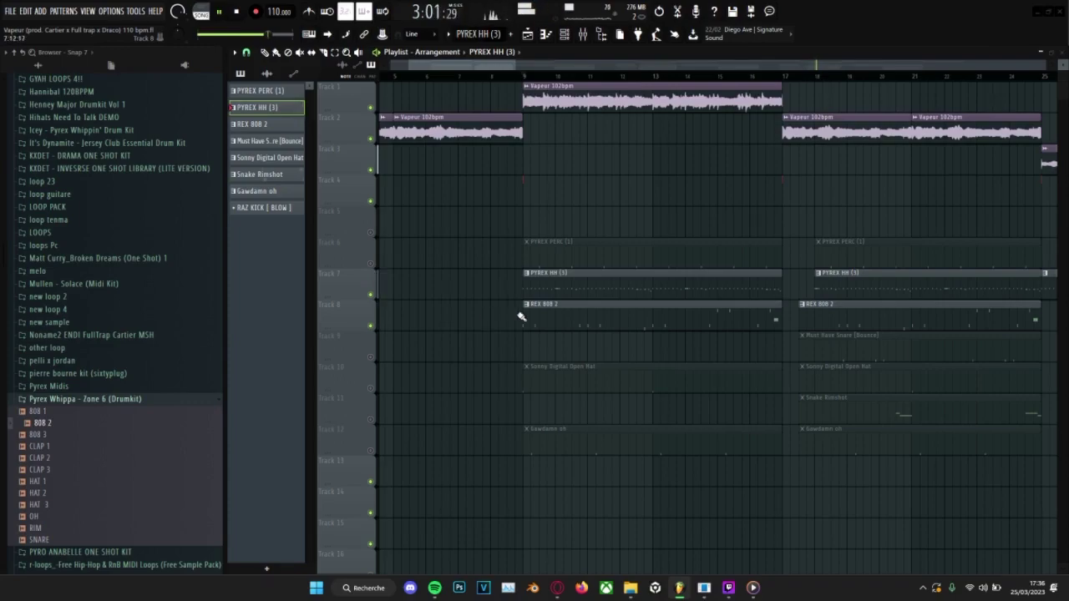
# Unmute the PYREX PERC (1) track and show its notes in the piano roll along with the channel rack
pyautogui.scroll(-1, 521, 316)
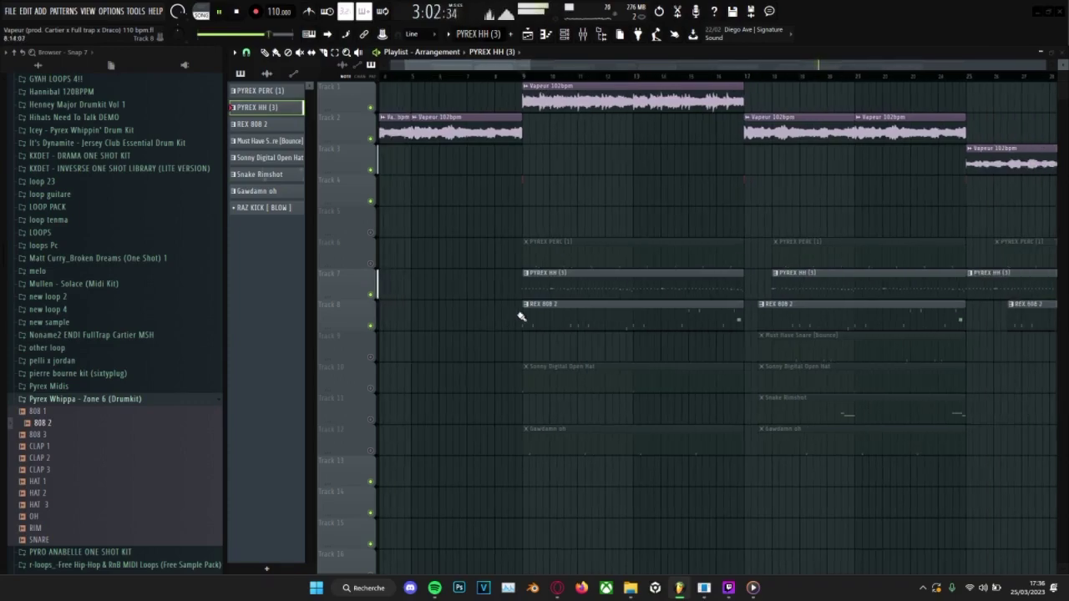
pyautogui.click(371, 265)
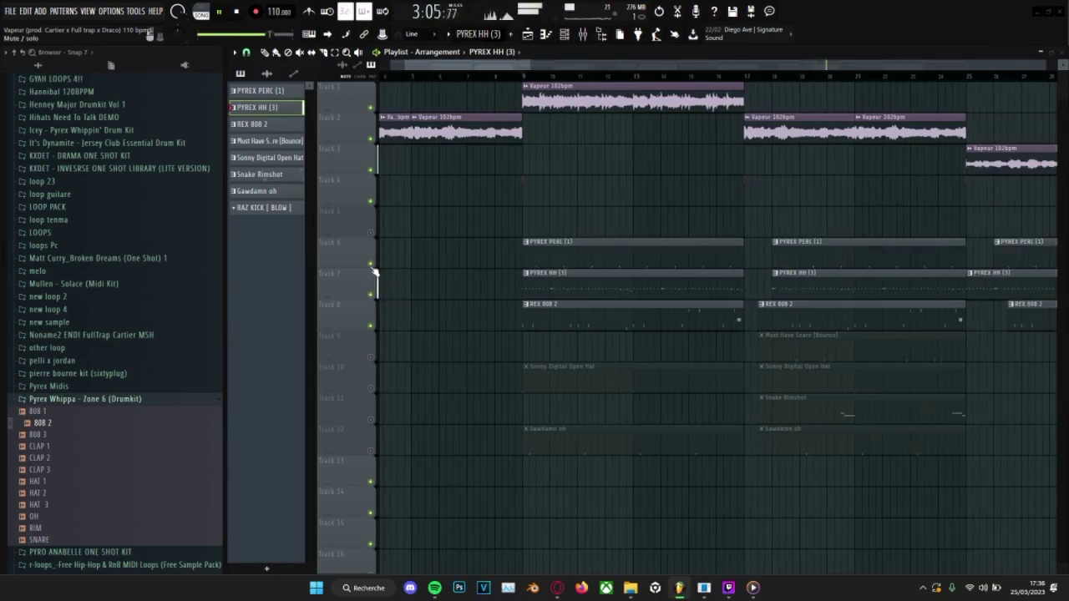
pyautogui.doubleClick(559, 263)
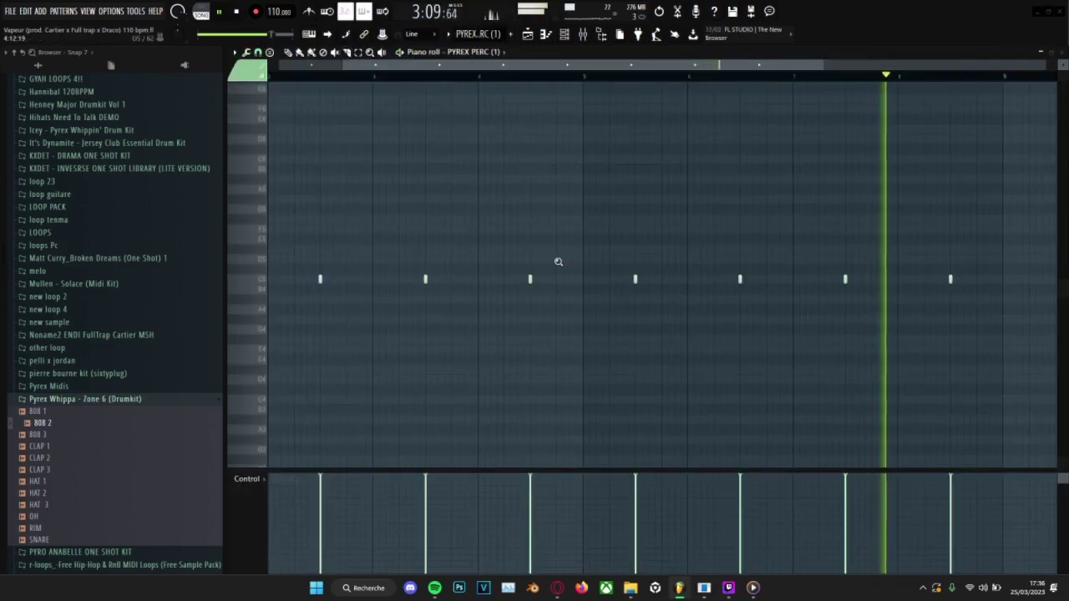
pyautogui.scroll(-1, 559, 262)
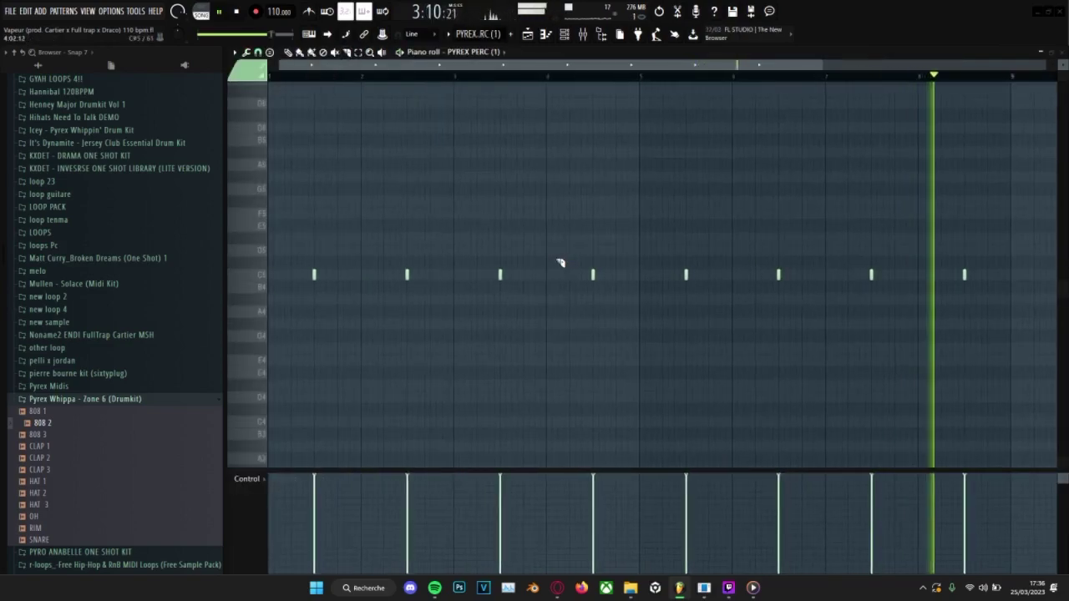
pyautogui.click(565, 35)
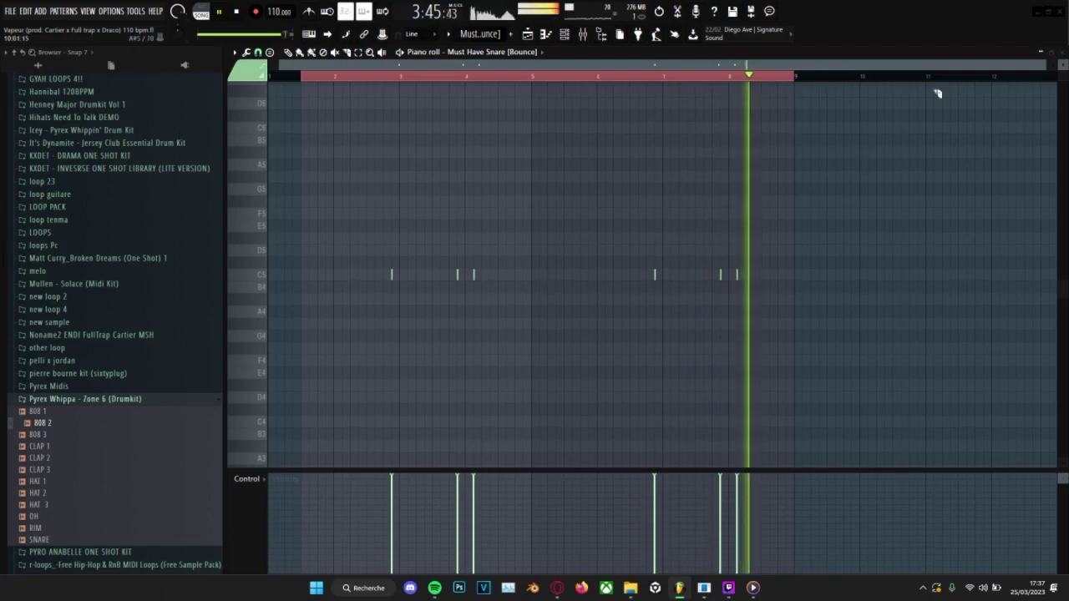
# Close the snare's piano roll and examine how the drum and melody clips are laid out across the playing arrangement
pyautogui.click(1063, 52)
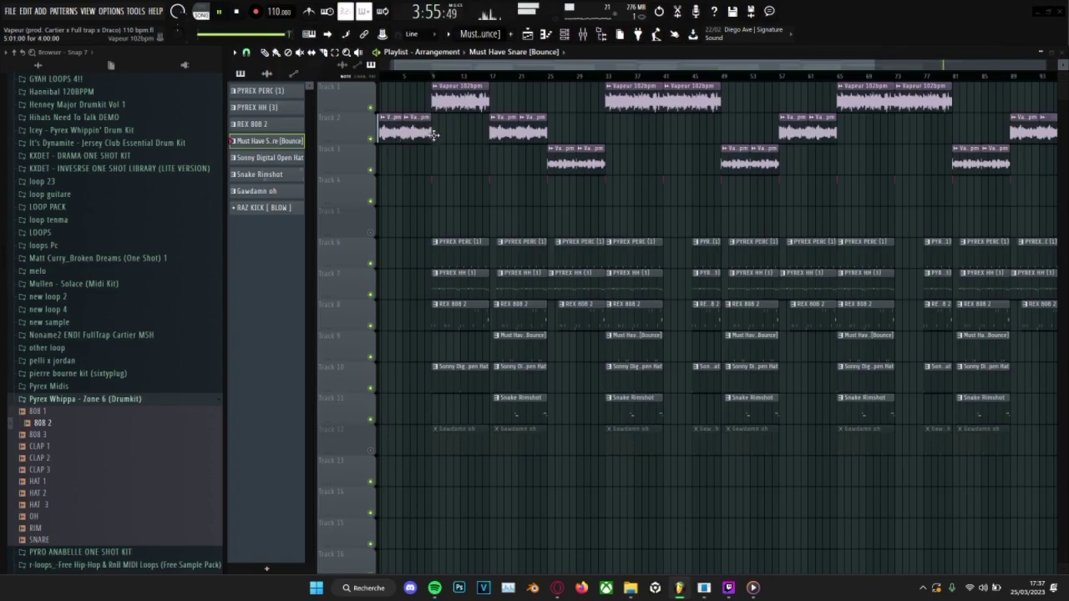
pyautogui.scroll(-2, 476, 184)
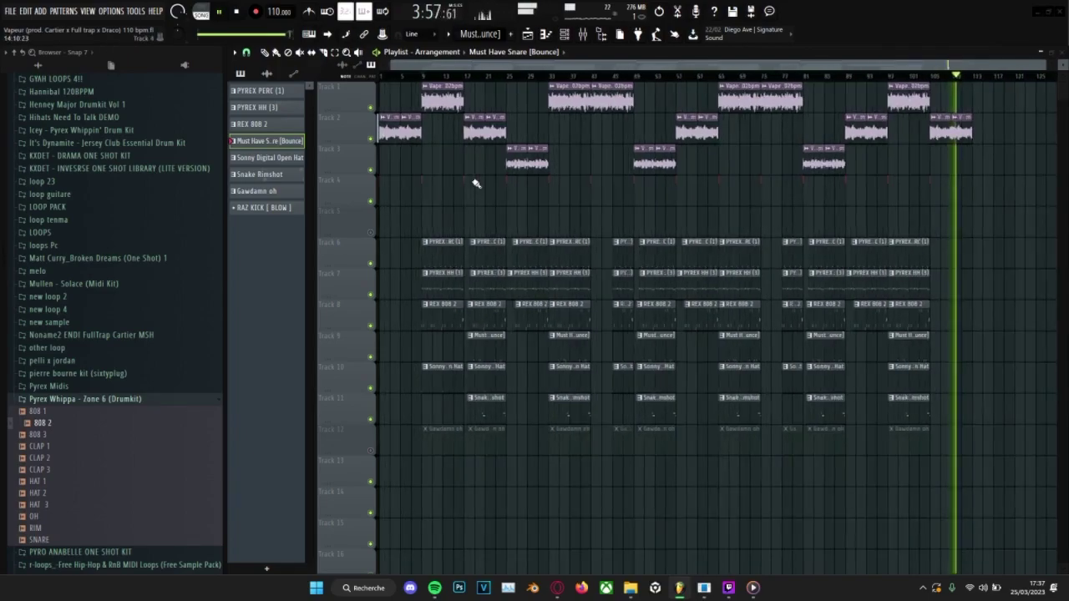
pyautogui.scroll(2, 476, 183)
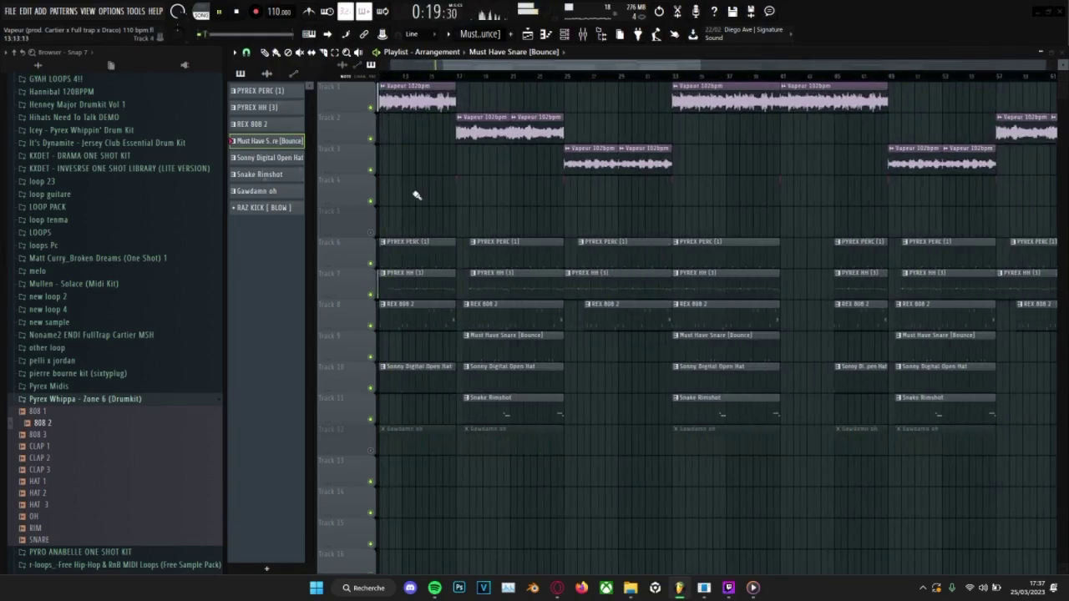
pyautogui.scroll(3, 417, 195)
pyautogui.scroll(2, 417, 196)
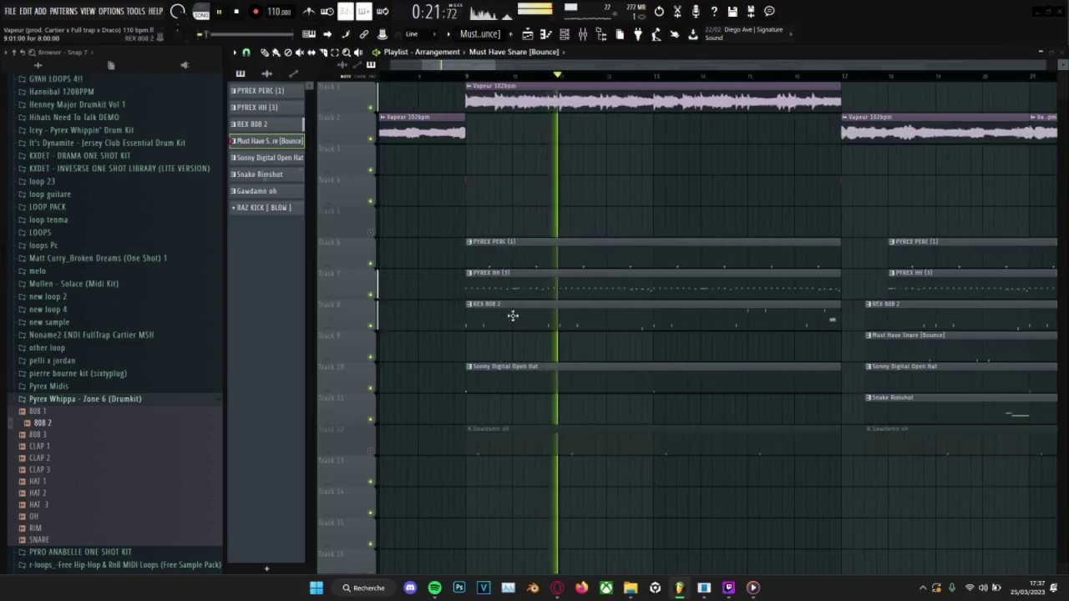
pyautogui.scroll(-2, 568, 410)
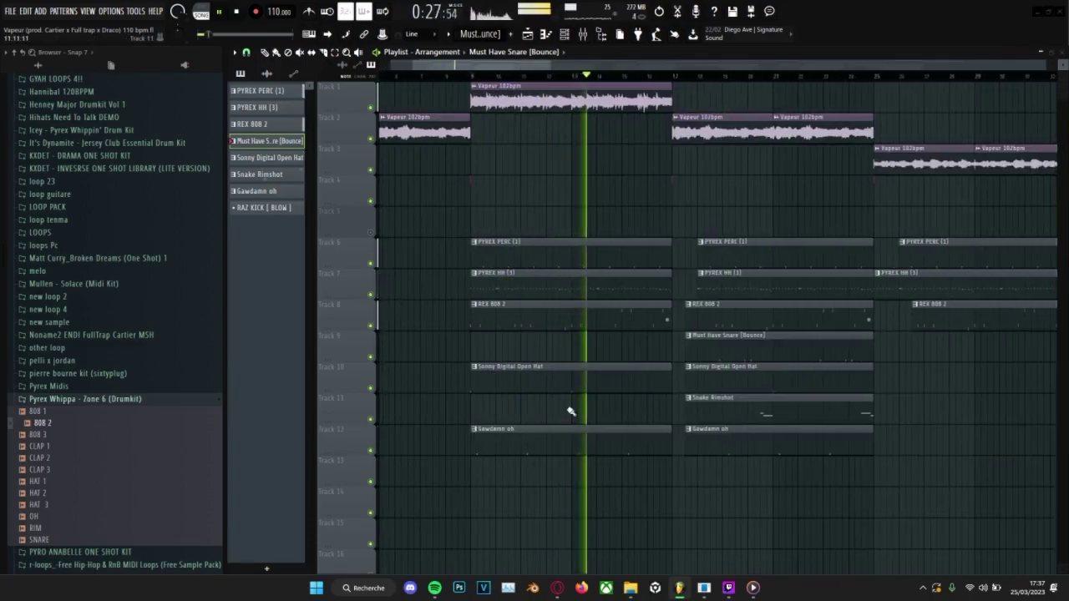
pyautogui.scroll(-1, 570, 410)
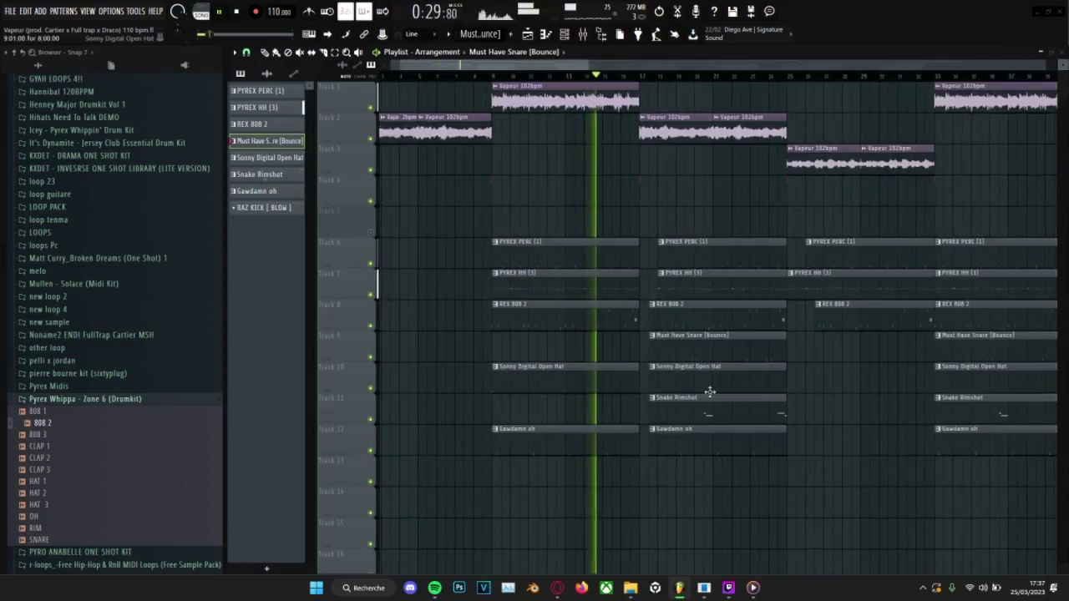
pyautogui.scroll(3, 711, 394)
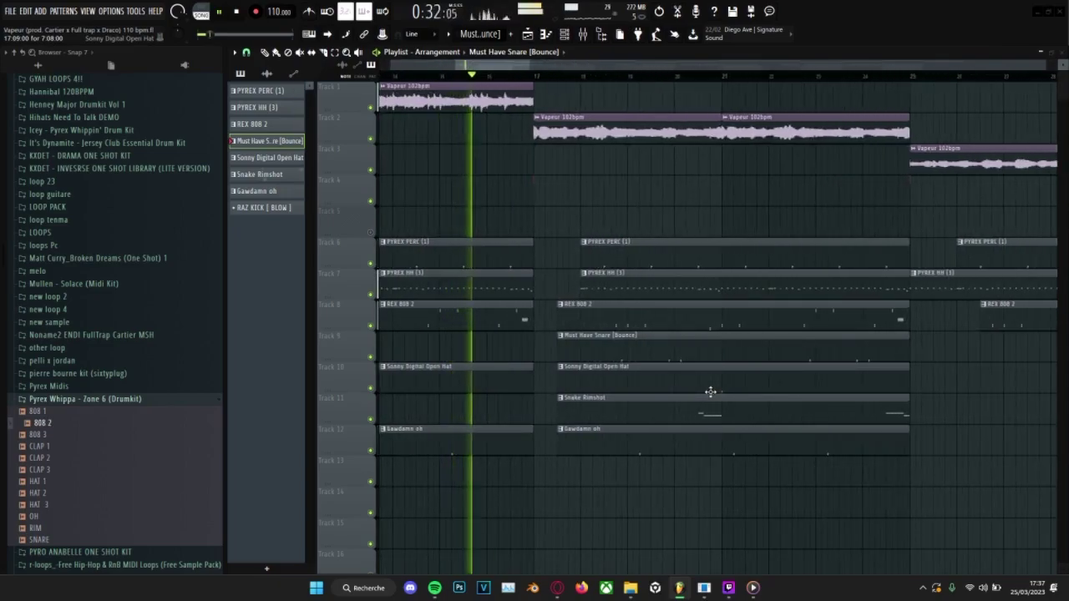
pyautogui.scroll(-1, 710, 391)
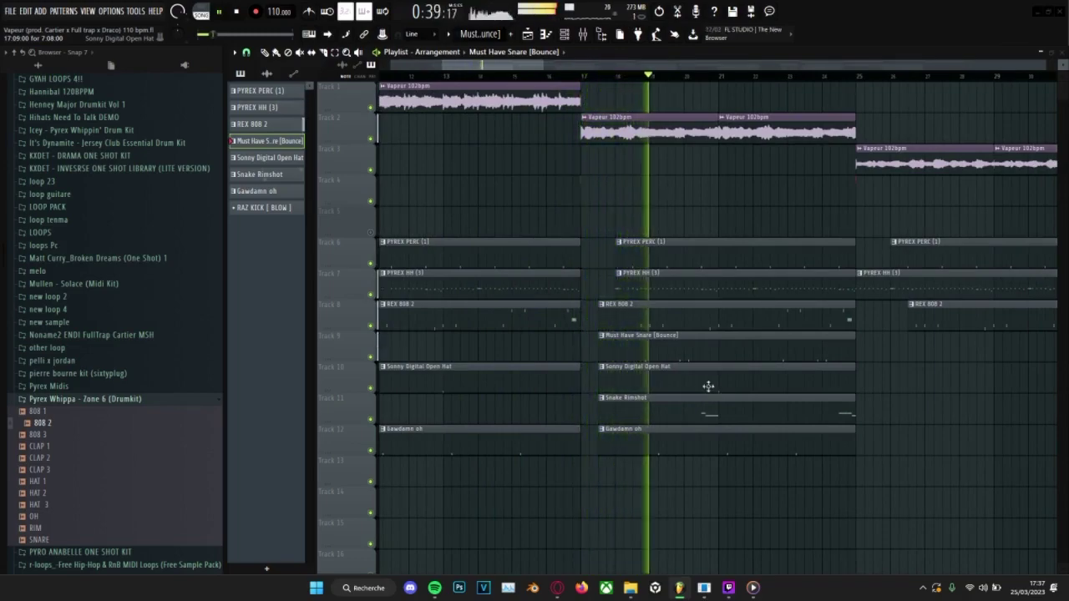
pyautogui.scroll(-1, 764, 387)
pyautogui.scroll(-2, 764, 387)
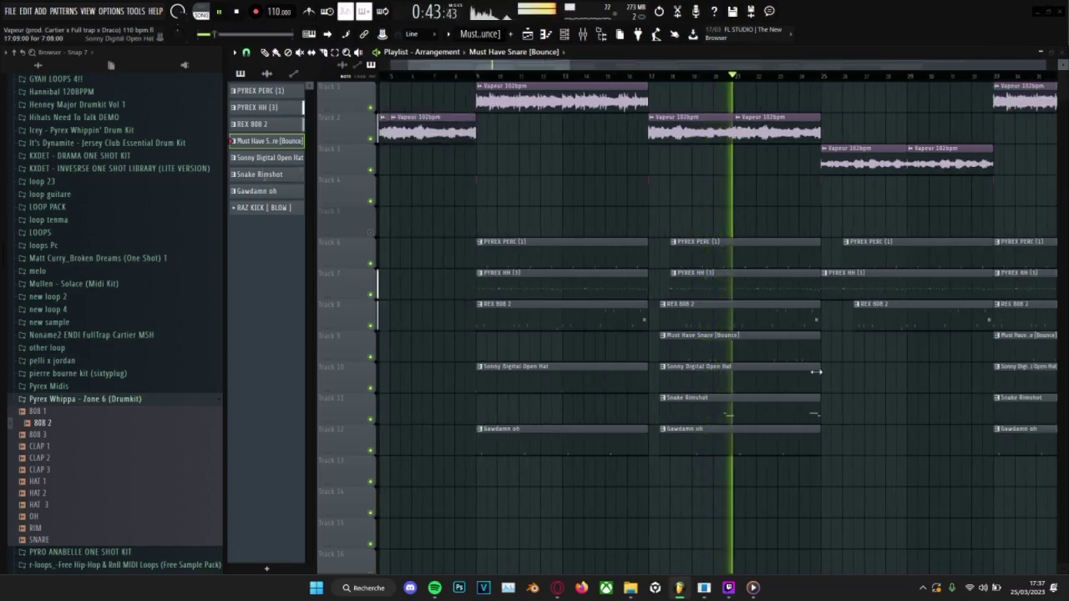
pyautogui.scroll(-1, 869, 377)
pyautogui.scroll(3, 868, 378)
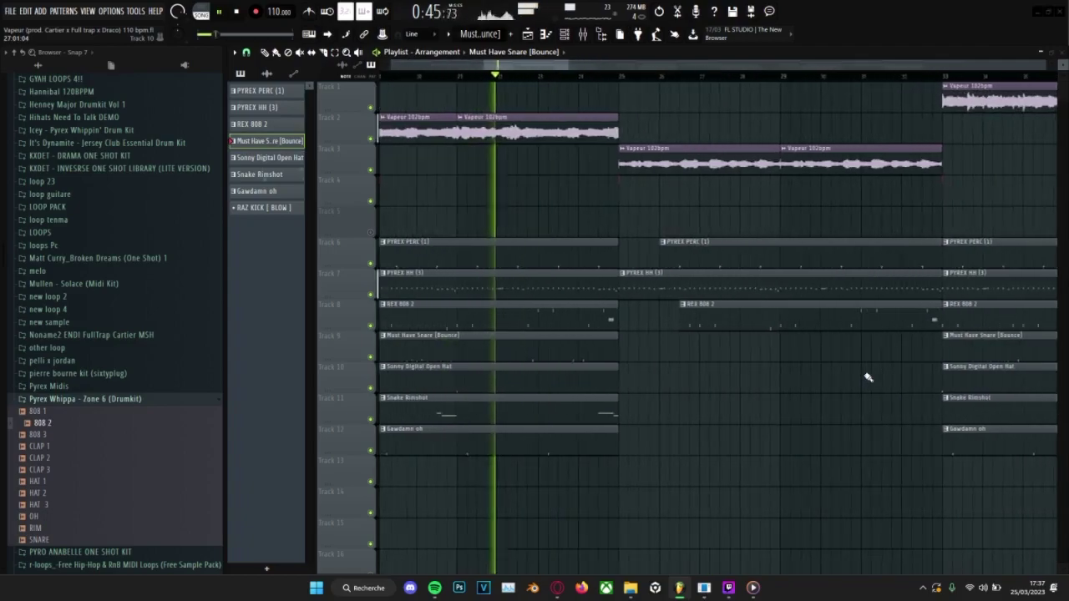
pyautogui.scroll(-1, 868, 377)
pyautogui.scroll(-2, 868, 377)
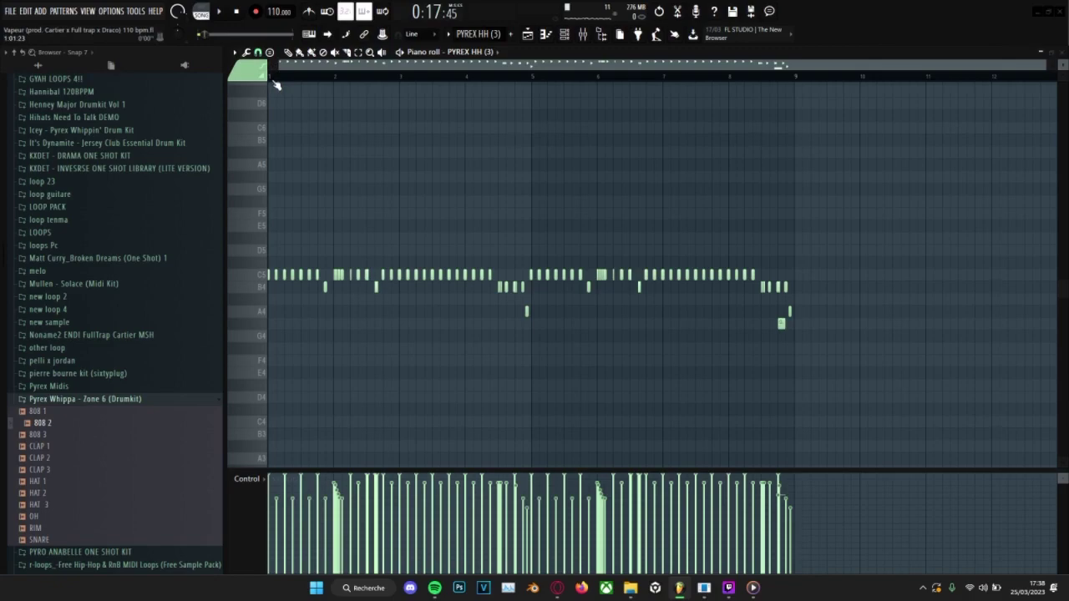
# Return to the playlist and mute the PYREX PERC (1), REX 808 2, Must Have Snare, Sonny Digital Open Hat and Gawdamn oh tracks
pyautogui.press('F5')
pyautogui.scroll(5, 529, 231)
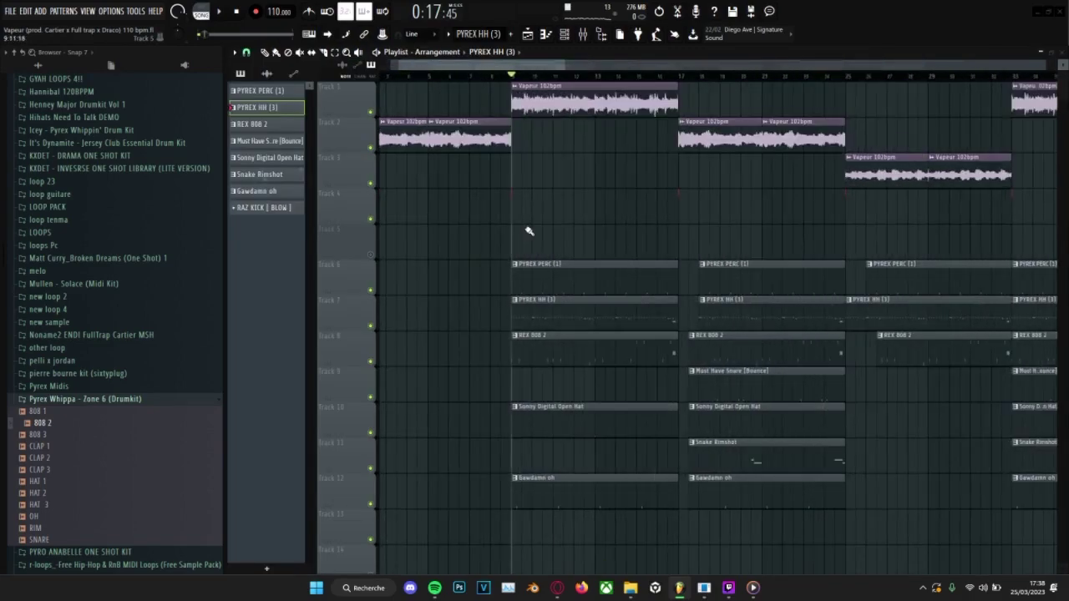
pyautogui.scroll(2, 529, 231)
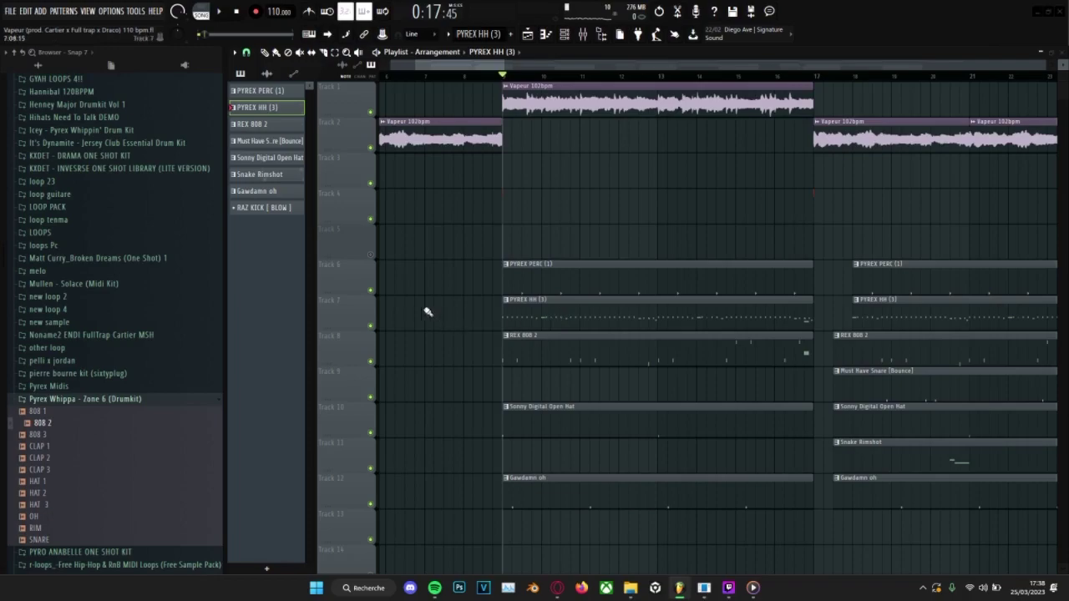
pyautogui.click(371, 291)
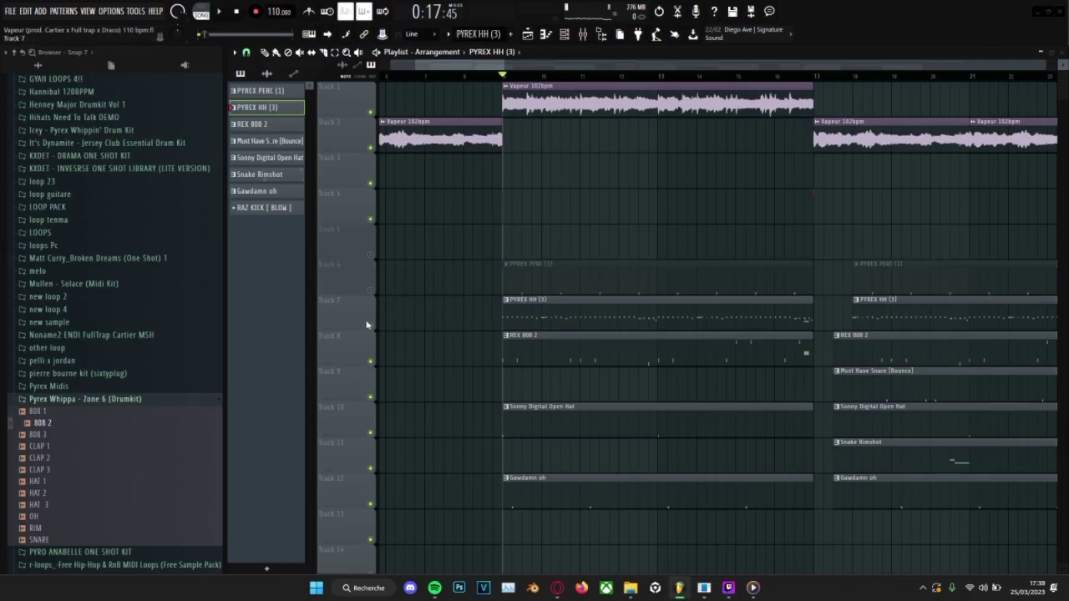
pyautogui.click(371, 361)
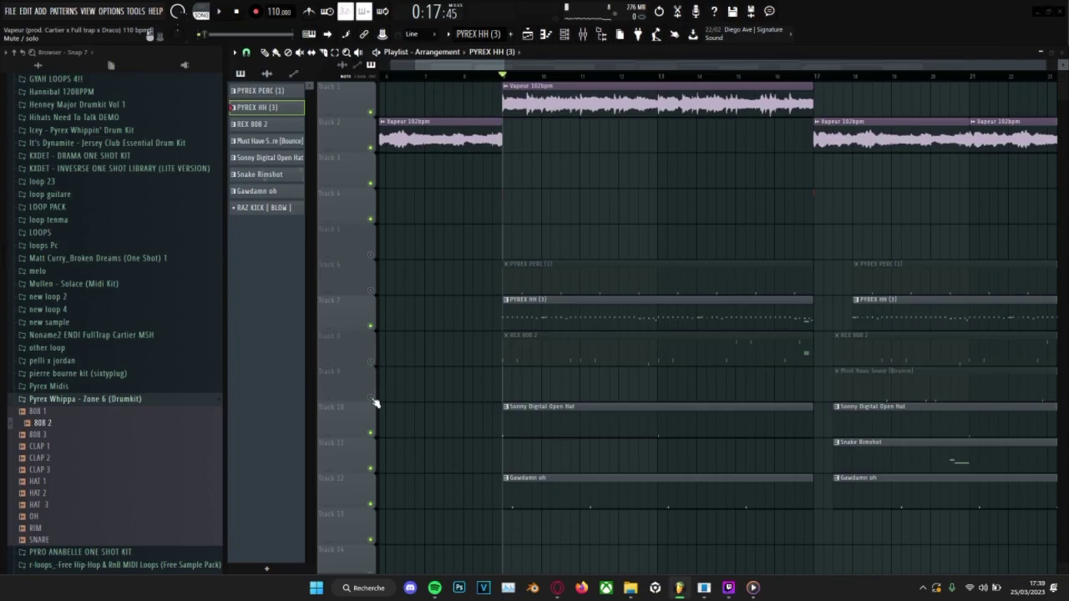
pyautogui.click(371, 432)
pyautogui.scroll(-1, 365, 465)
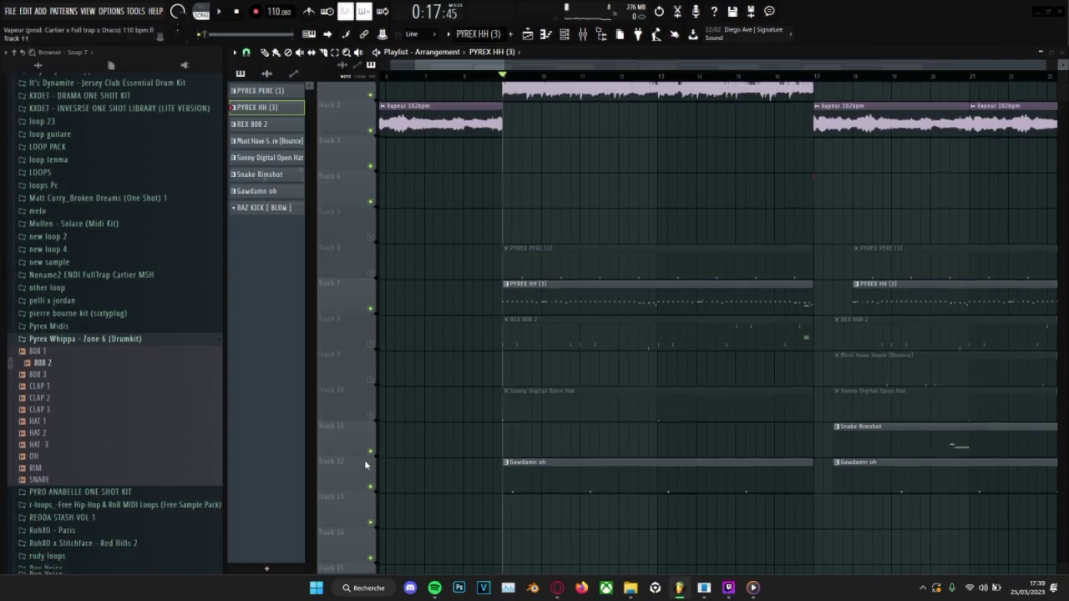
pyautogui.click(372, 490)
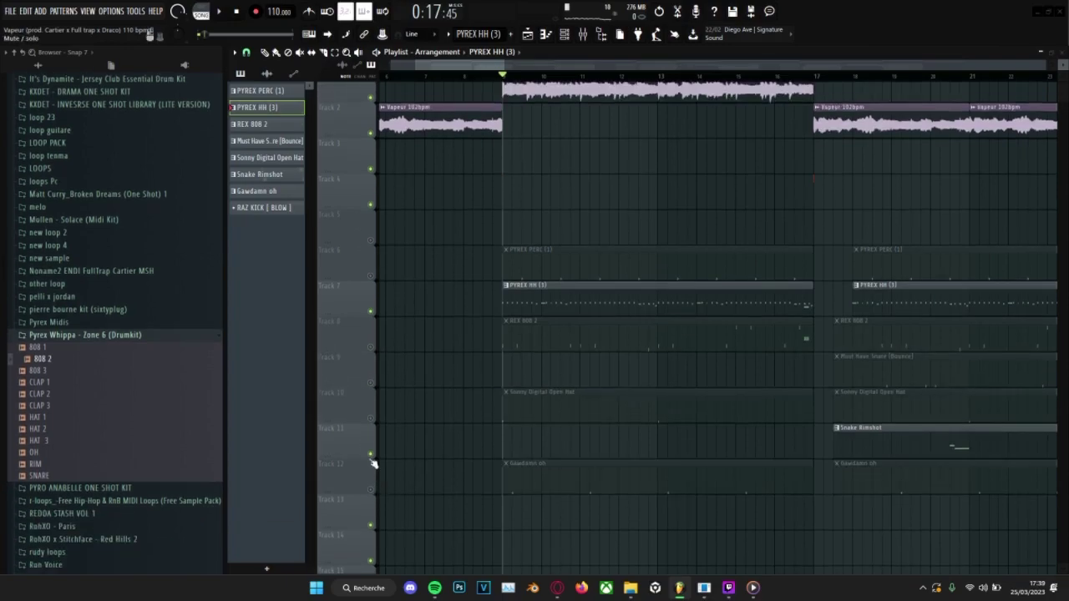
# Open the PYREX HH (3) pattern in the piano roll, play the song and examine the hi-hat notes and their velocities
pyautogui.keyDown('ctrl'); pyautogui.scroll(-1, 536, 322); pyautogui.keyUp('ctrl')
pyautogui.scroll(1, 539, 316)
pyautogui.doubleClick(539, 317)
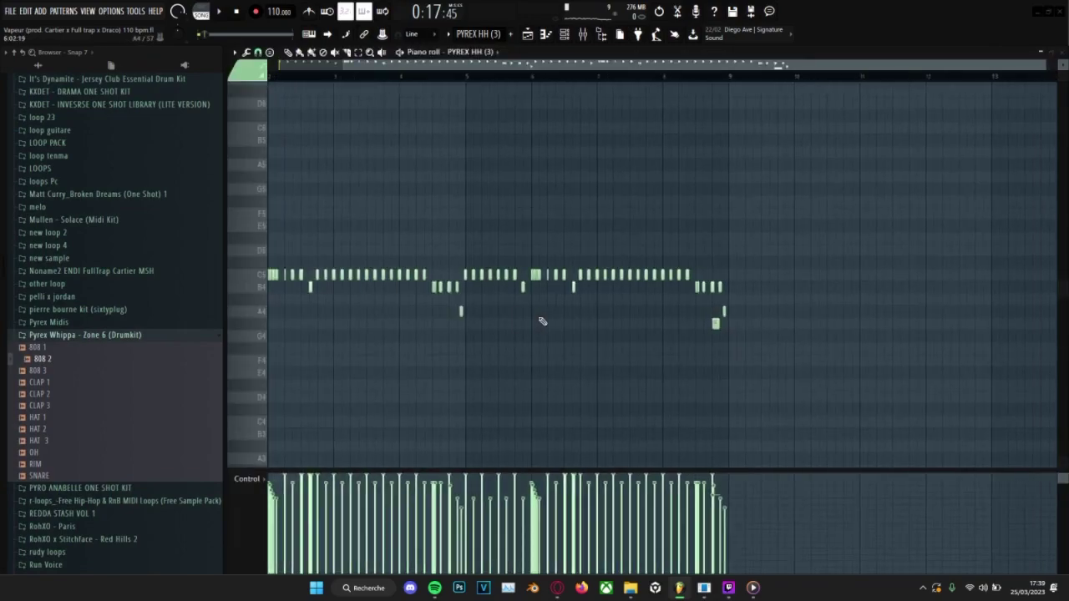
pyautogui.click(219, 11)
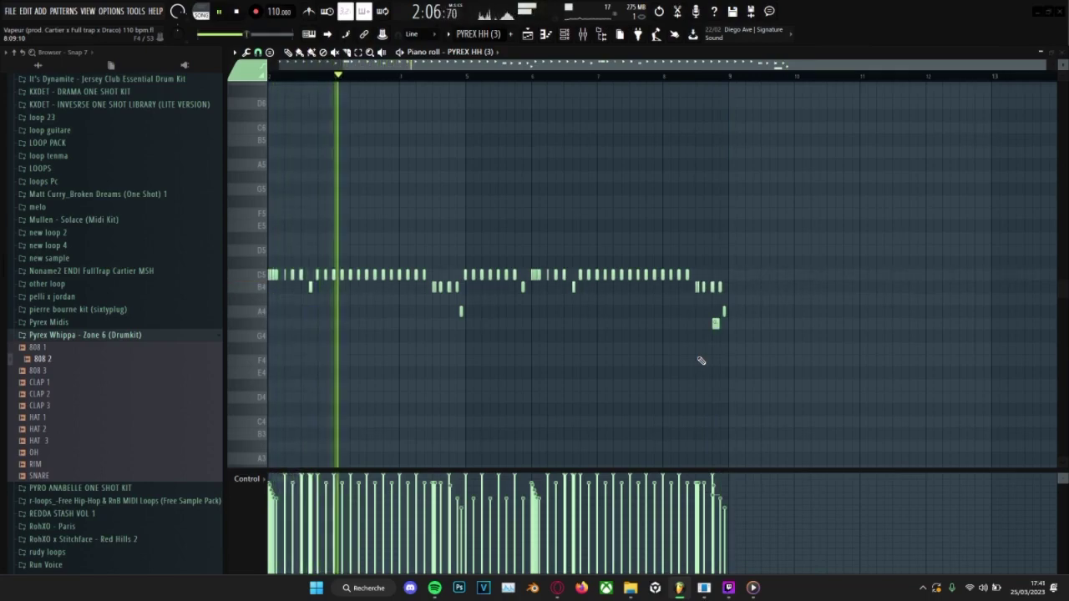
pyautogui.scroll(3, 500, 351)
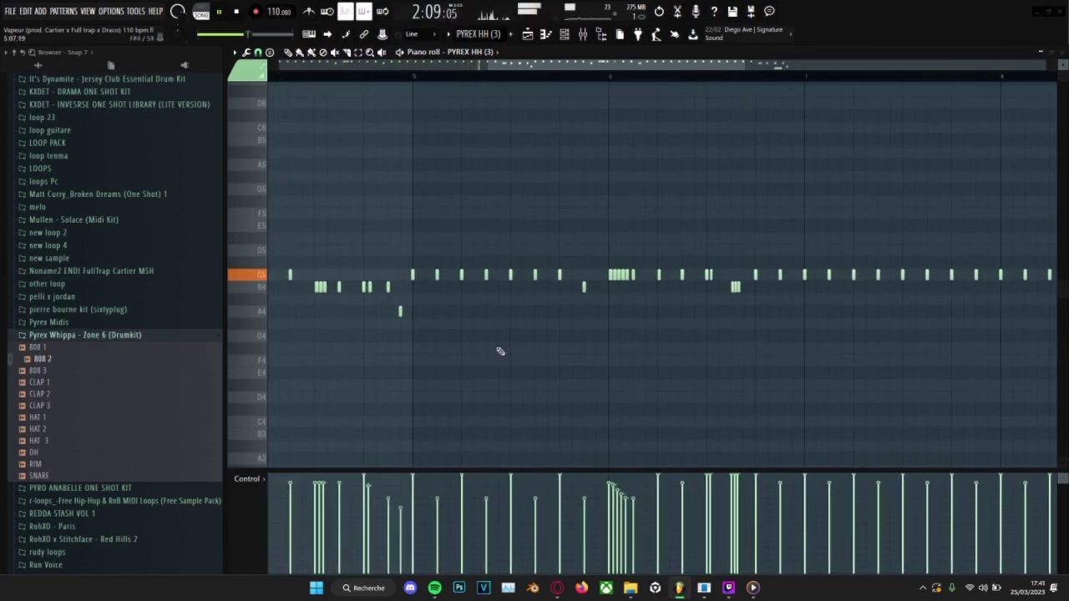
pyautogui.scroll(-2, 499, 352)
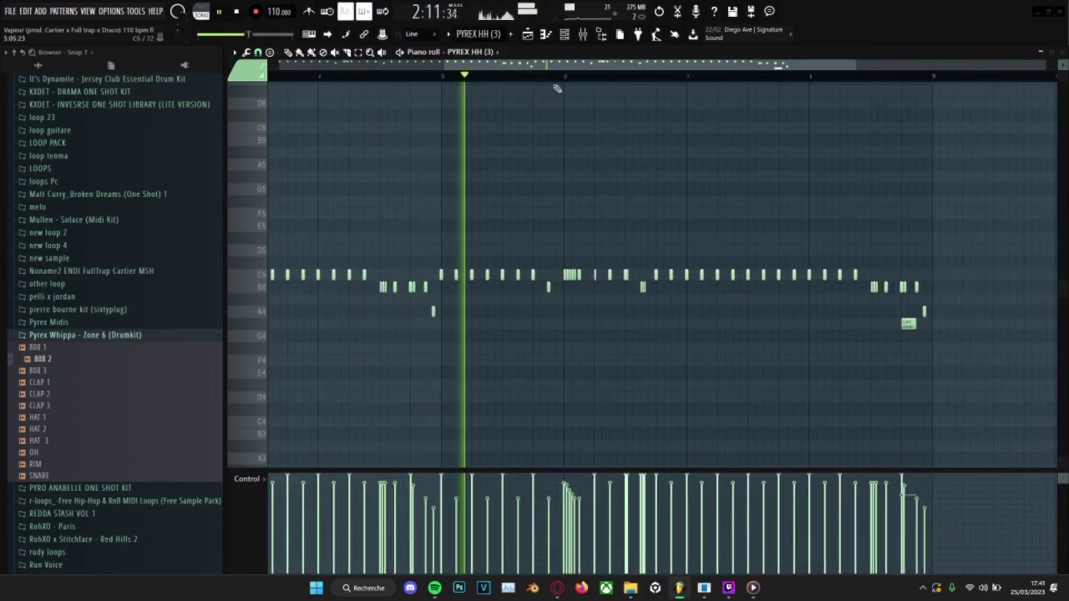